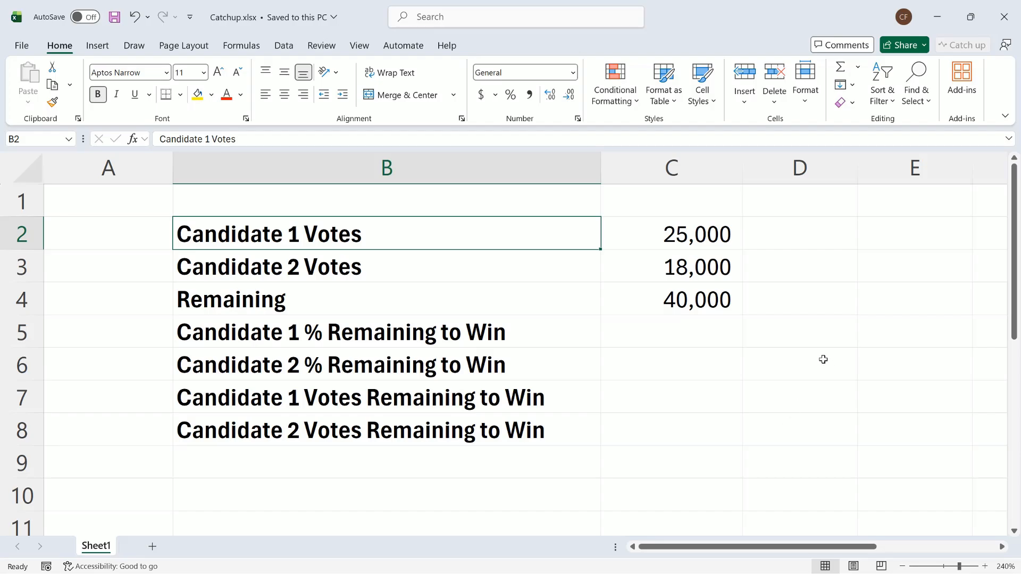
- Review the vote counts of both candidates and the remaining votes in C2 through C4
click(724, 244)
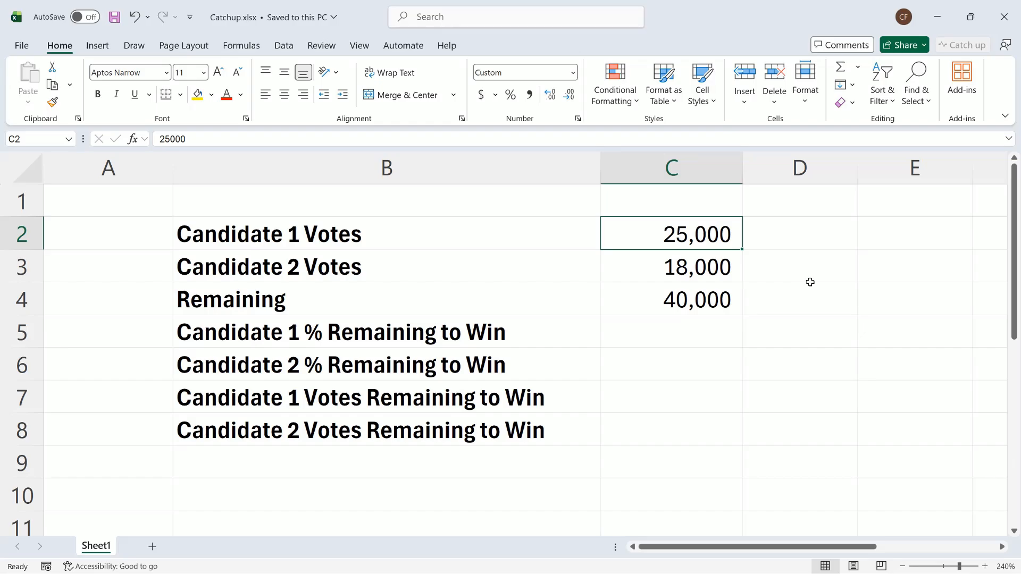
key(Down)
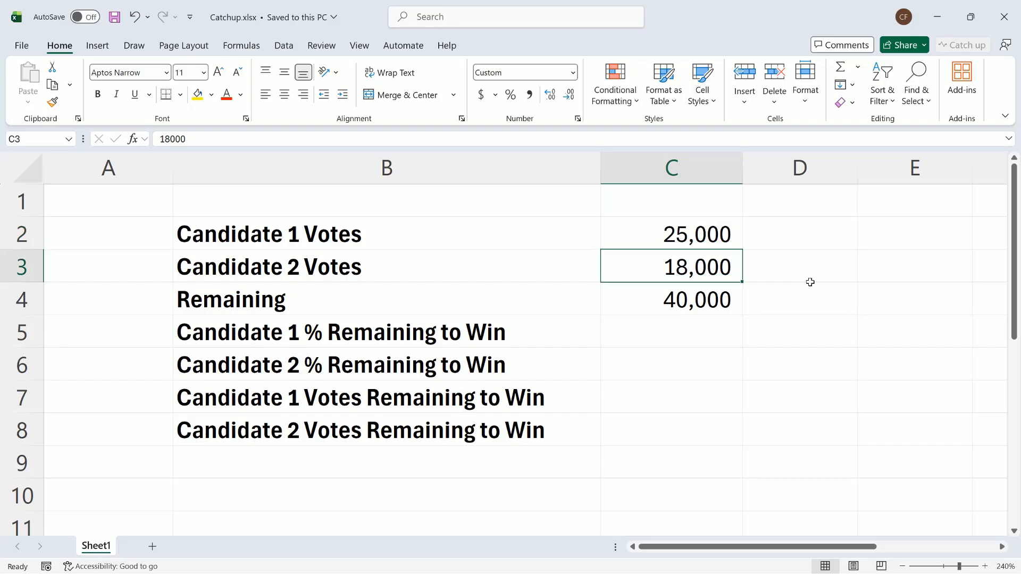
key(Up)
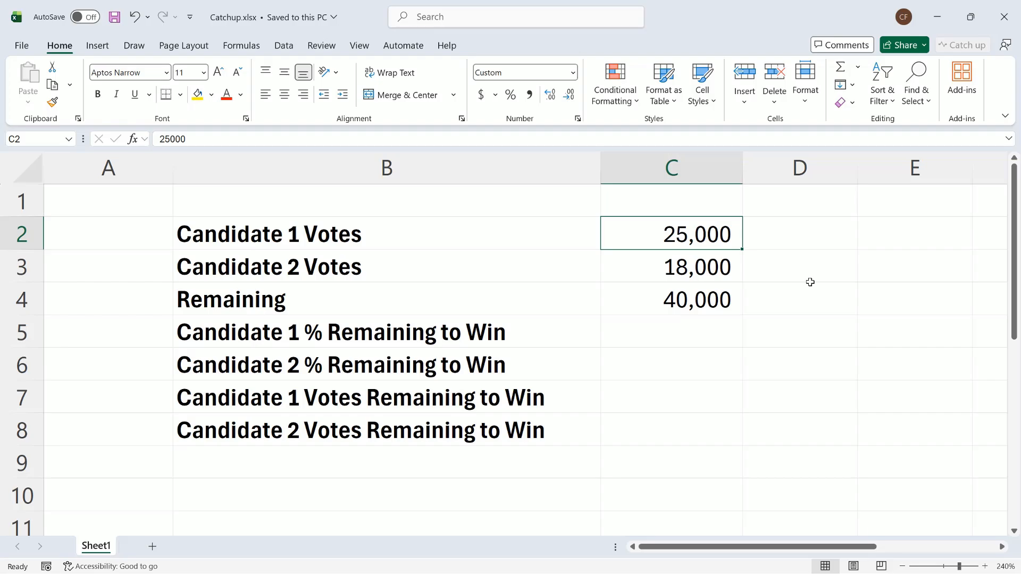
key(Down)
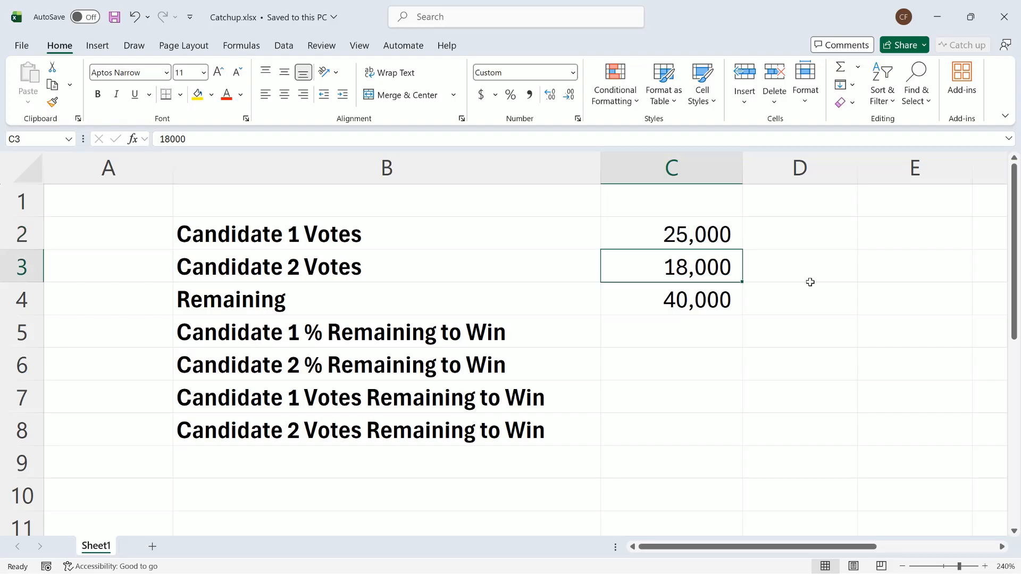
key(Down)
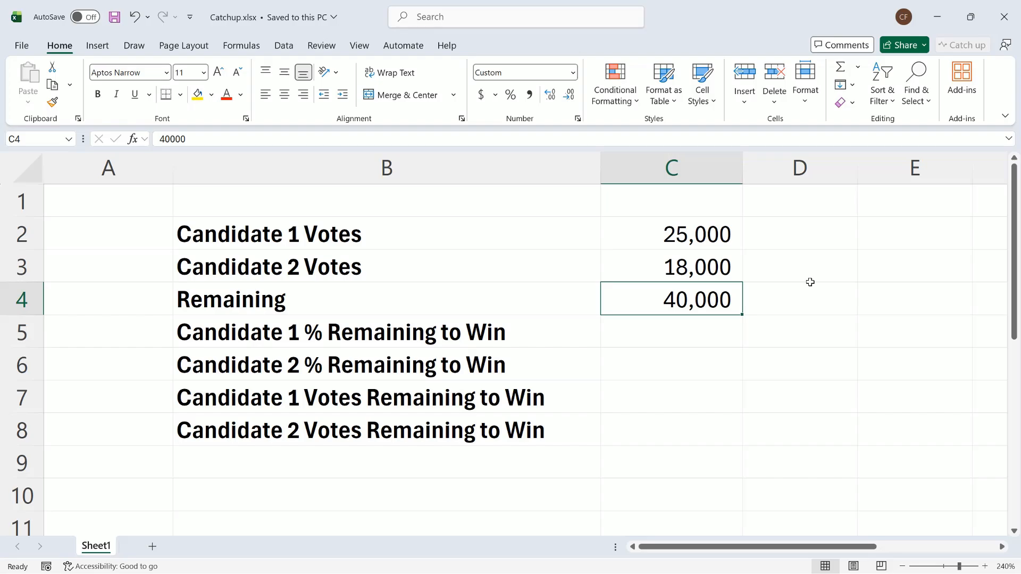
- Calculate Candidate 1's percentage of remaining votes needed to win in C5 with the formula =(C3-C2+C4)/(2*C4)
click(694, 339)
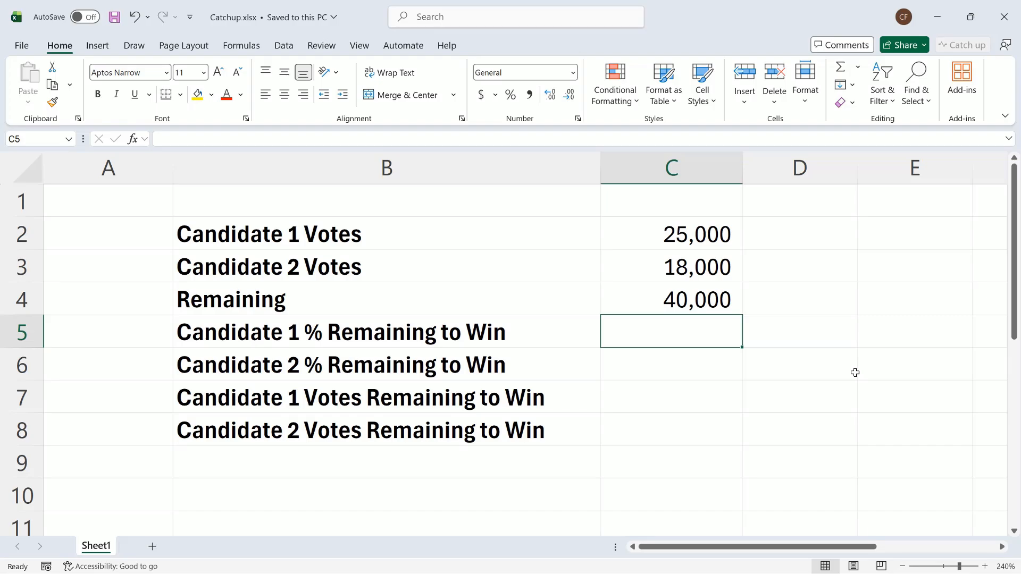
text(=)
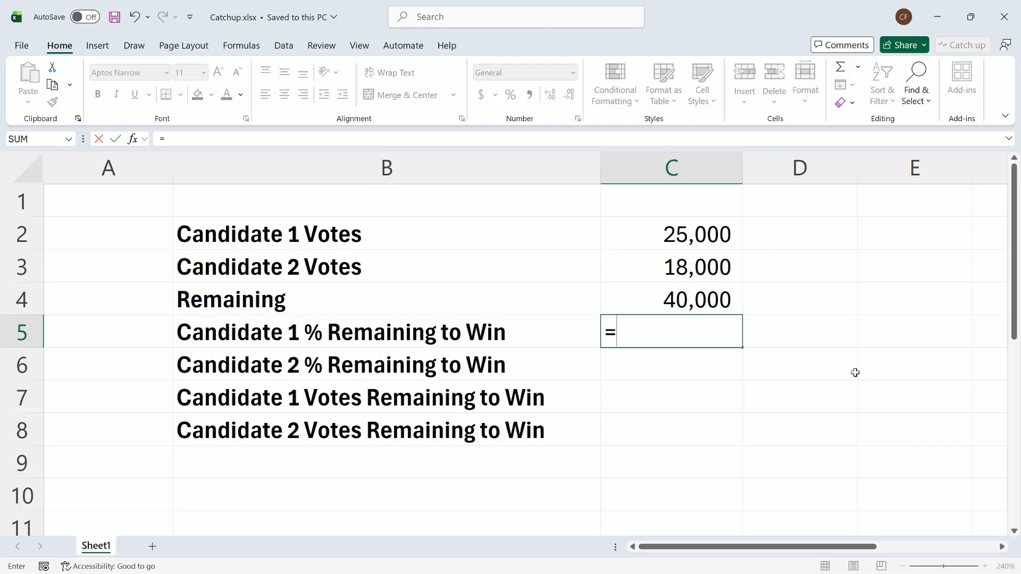
text(c3)
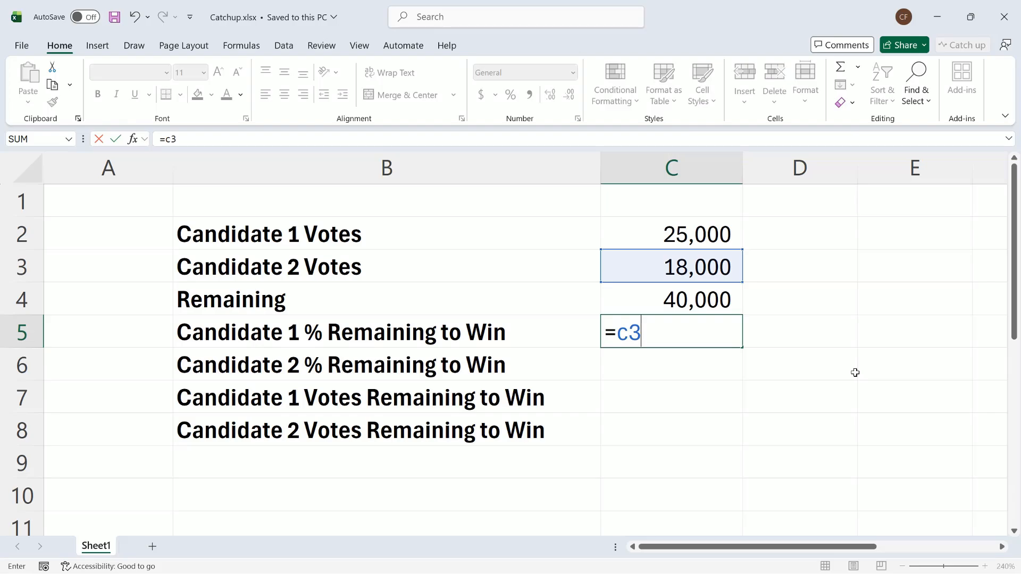
key(BackSpace)
key(BackSpace)
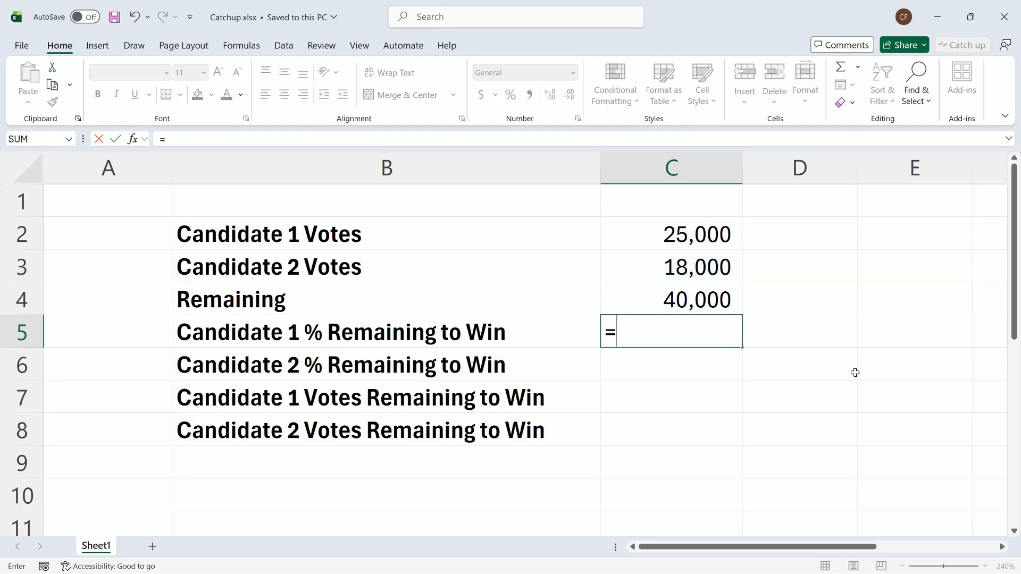
text((c3)
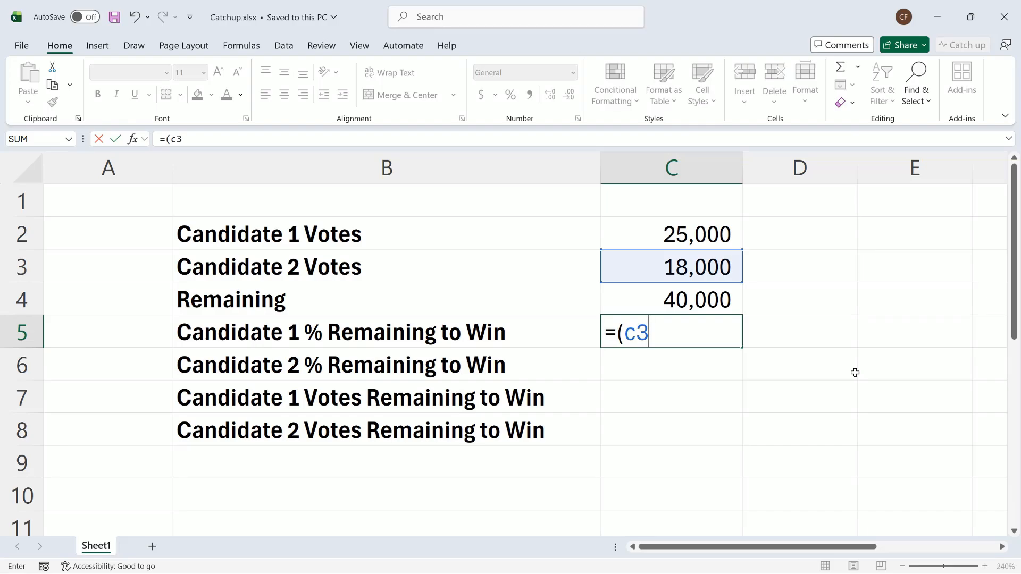
text(-c2)
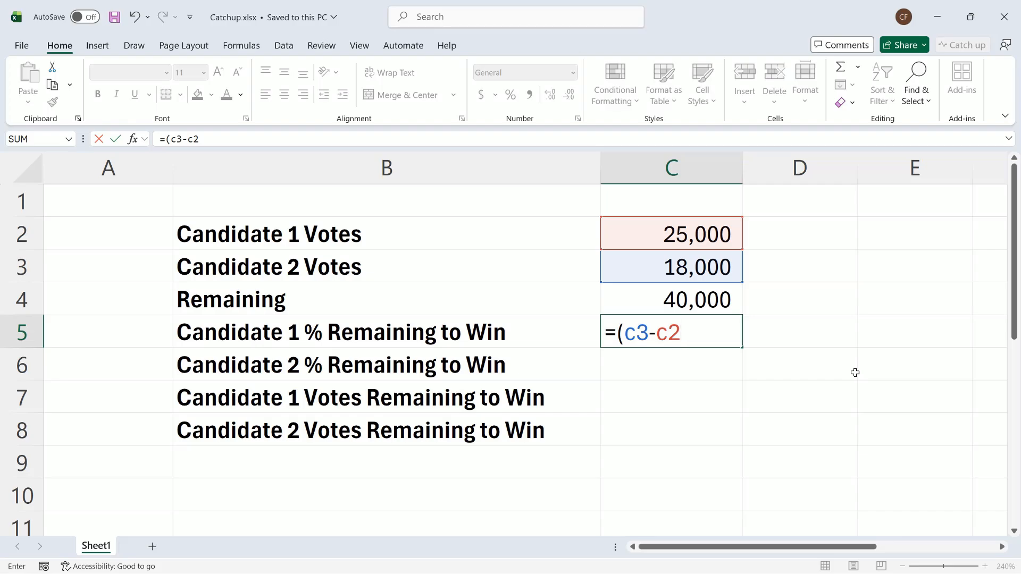
text(+c4)
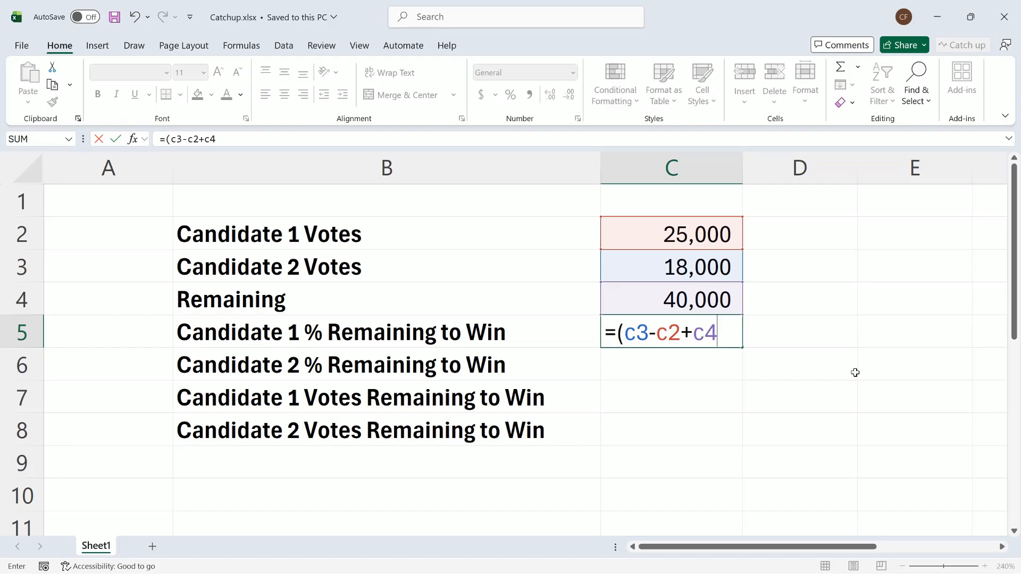
text()/(2*c4)
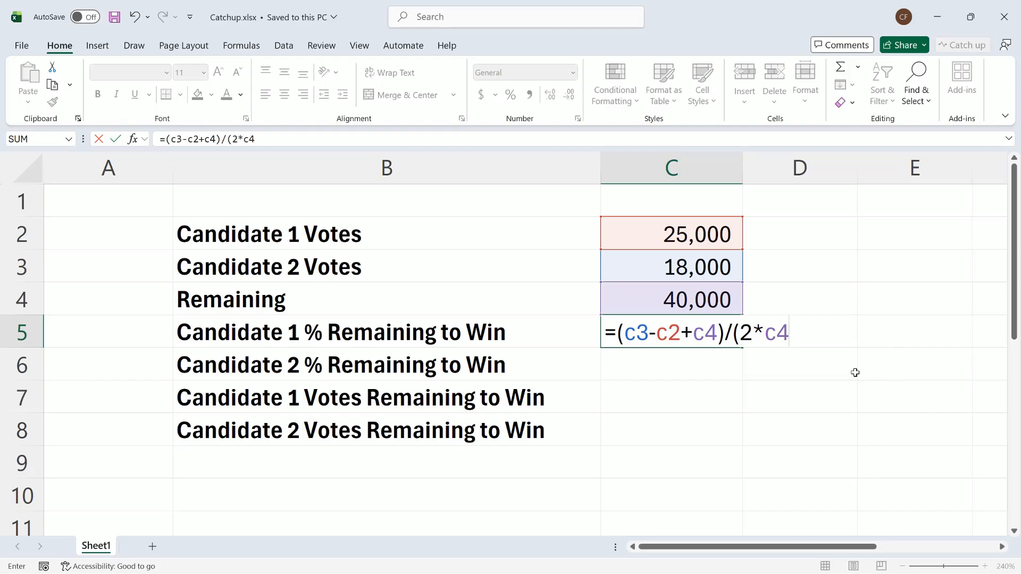
text())
key(Return)
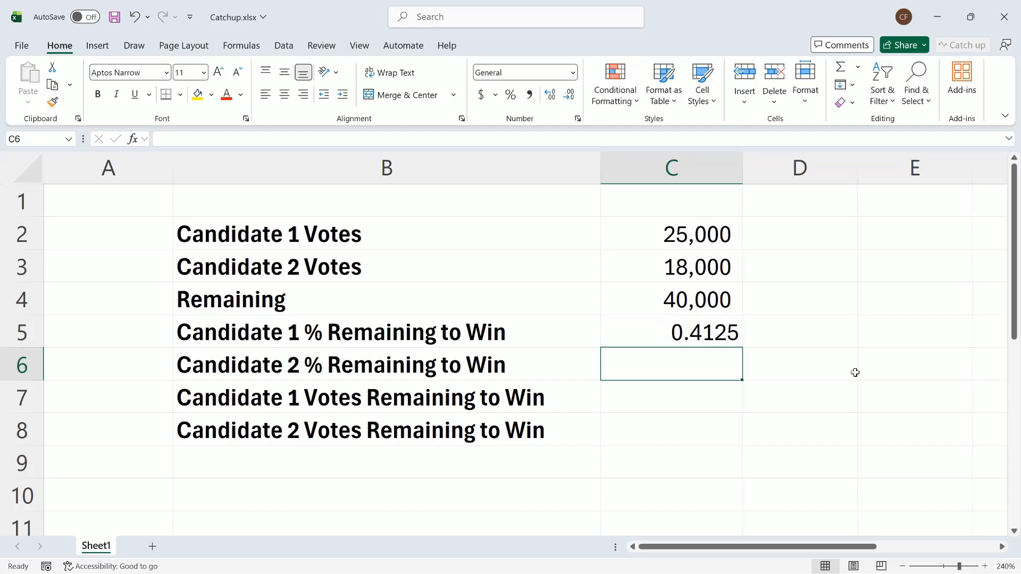
- Calculate Candidate 2's percentage of remaining votes needed to win in C6 with the formula =(C2-C3+C4)/(2*C4)
text(=()
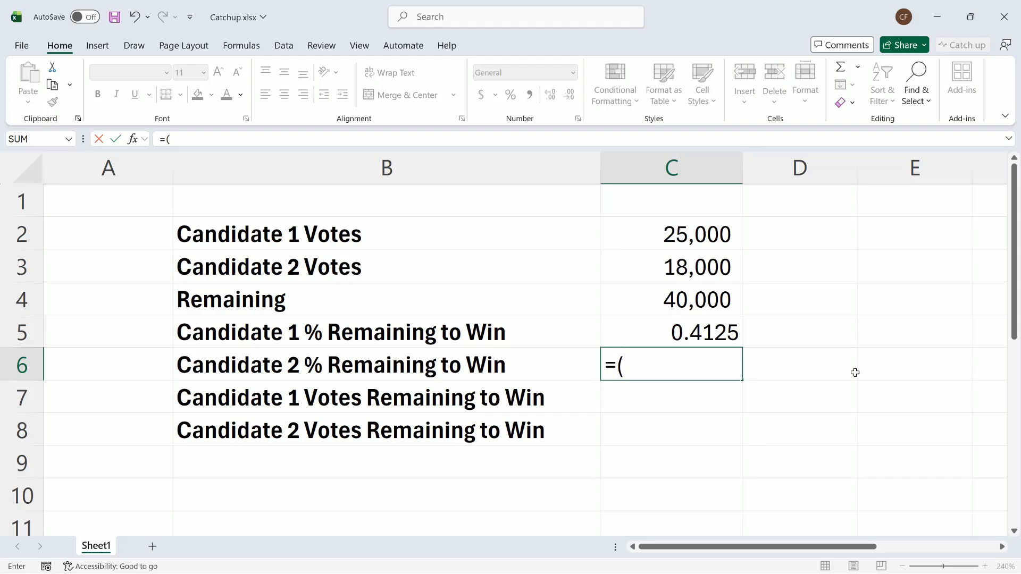
text(c2)
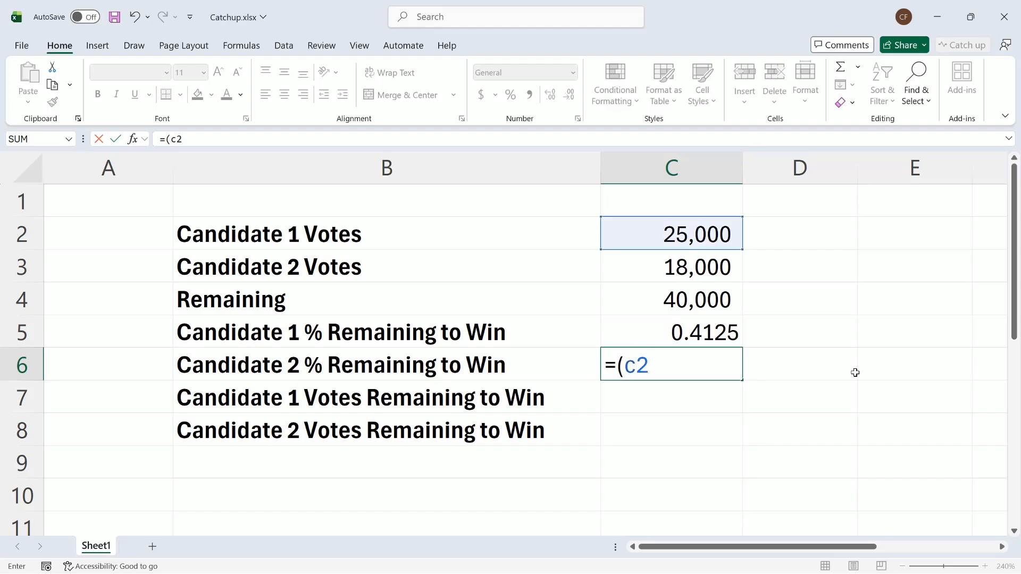
text(-c)
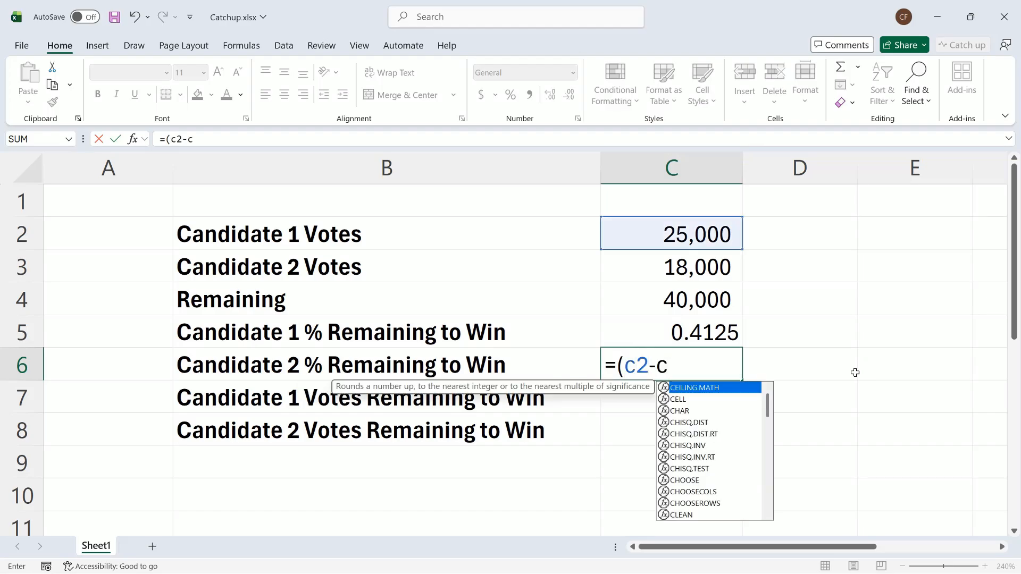
text(3)
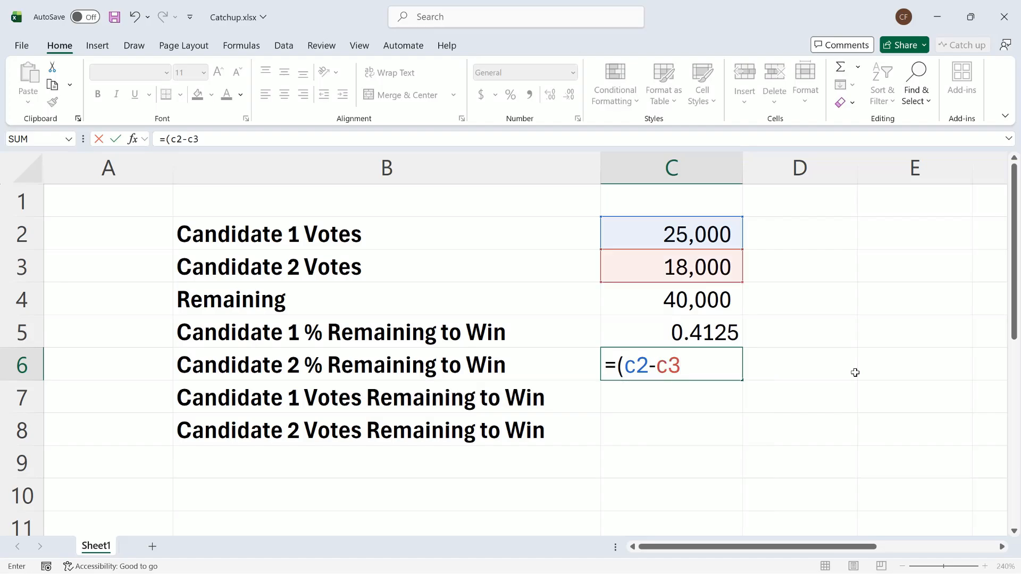
text(+c4))
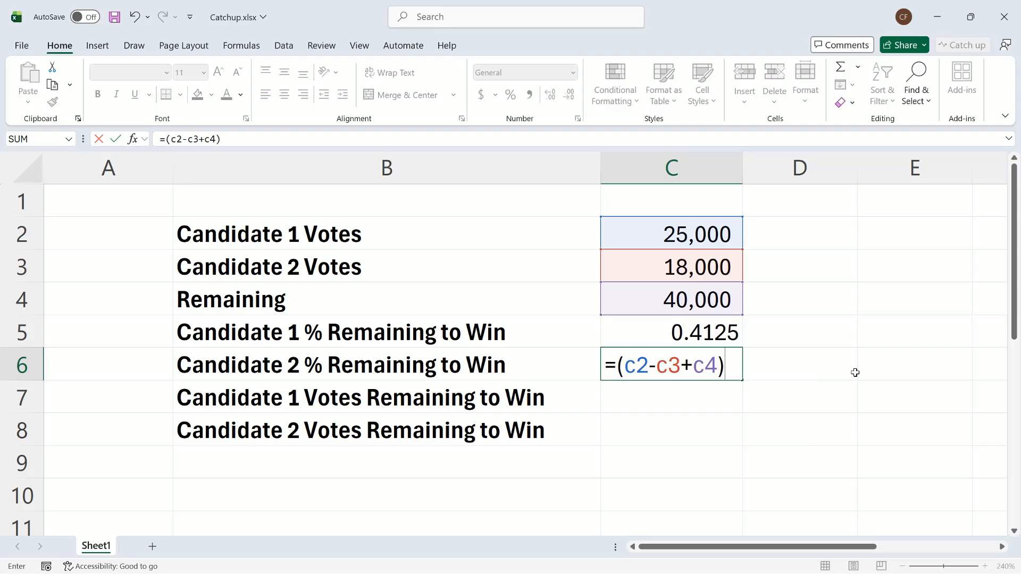
text(/(2*c)
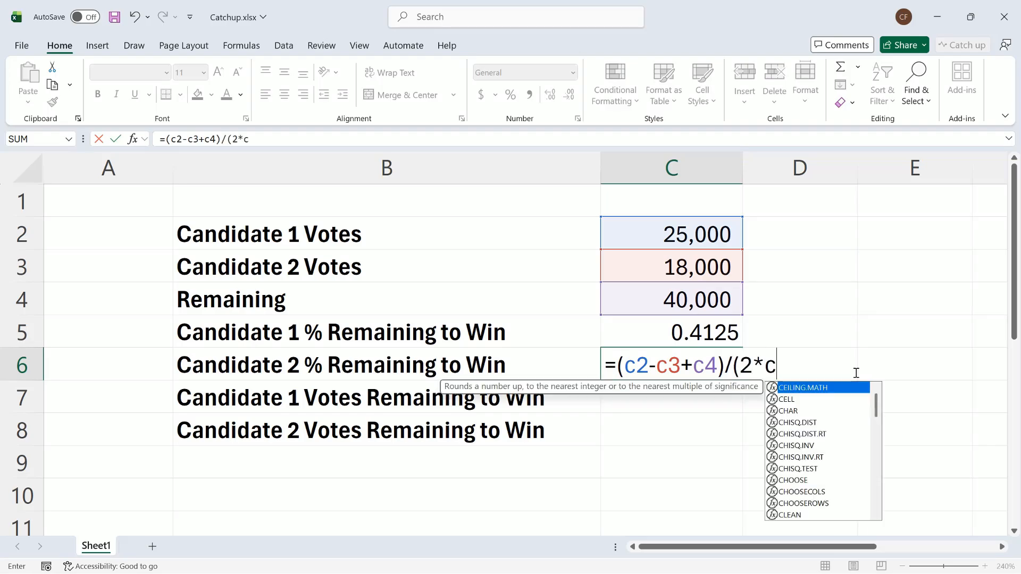
text(4))
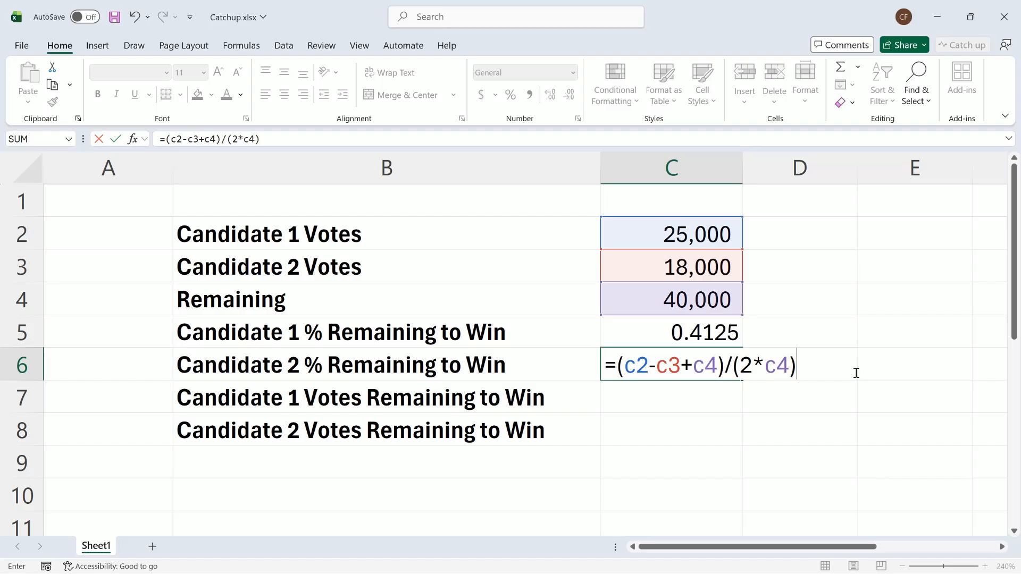
key(Return)
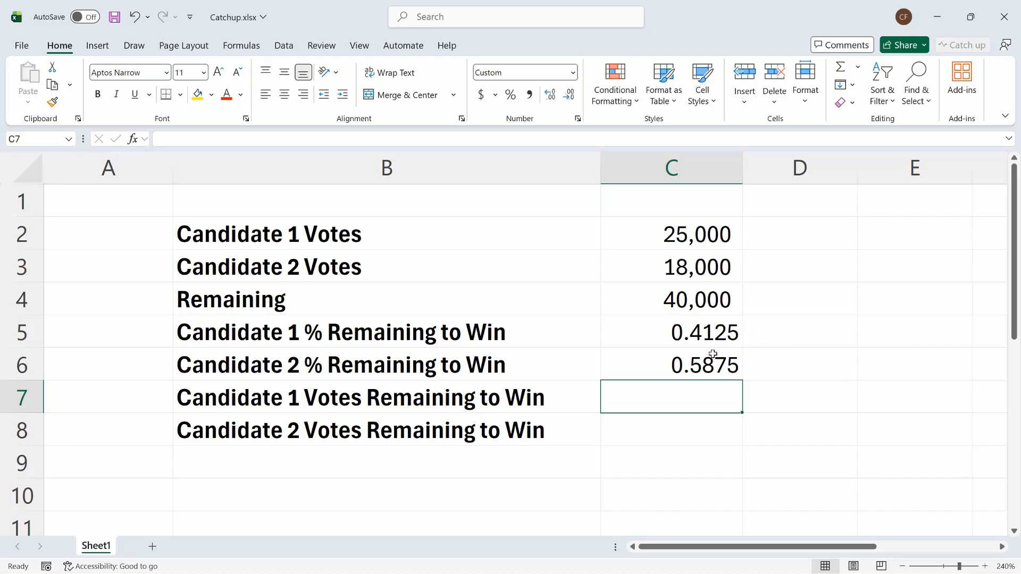
- Check the sum of the percentages in C5:C6, and calculate Candidate 1's votes remaining to win in C7 with =C5*C4
drag(713, 333, 716, 368)
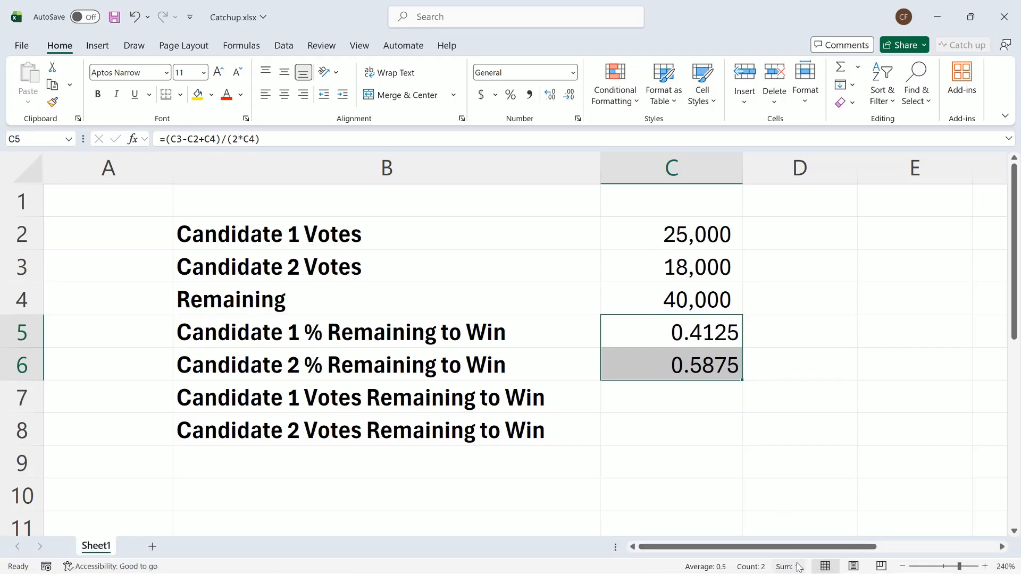
click(685, 391)
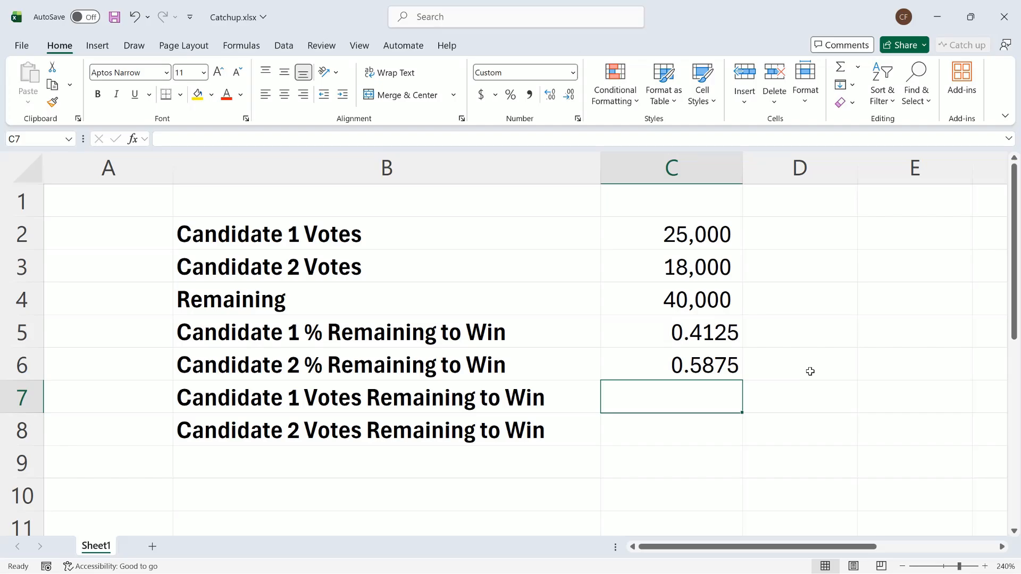
text(=)
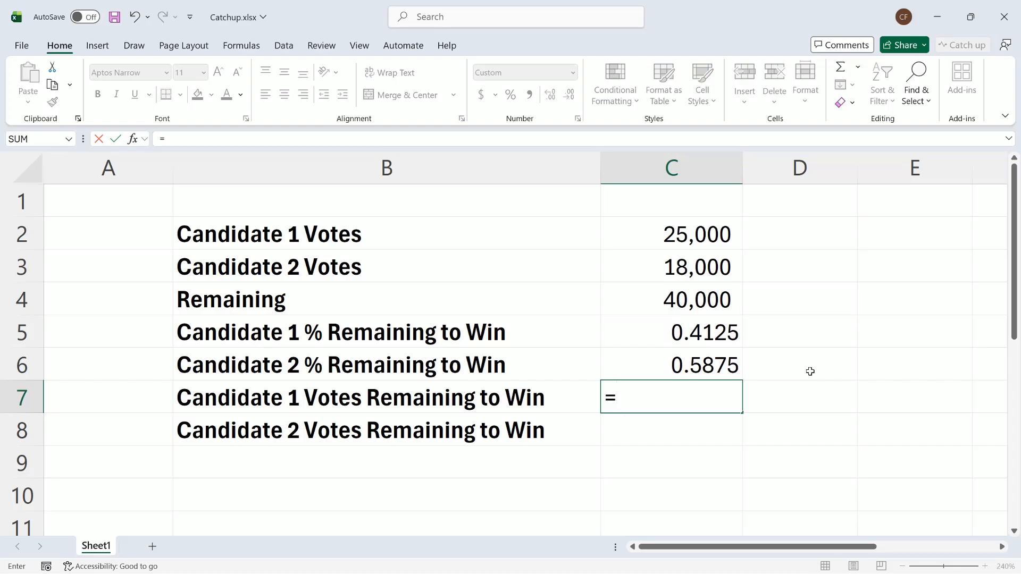
text(c5*)
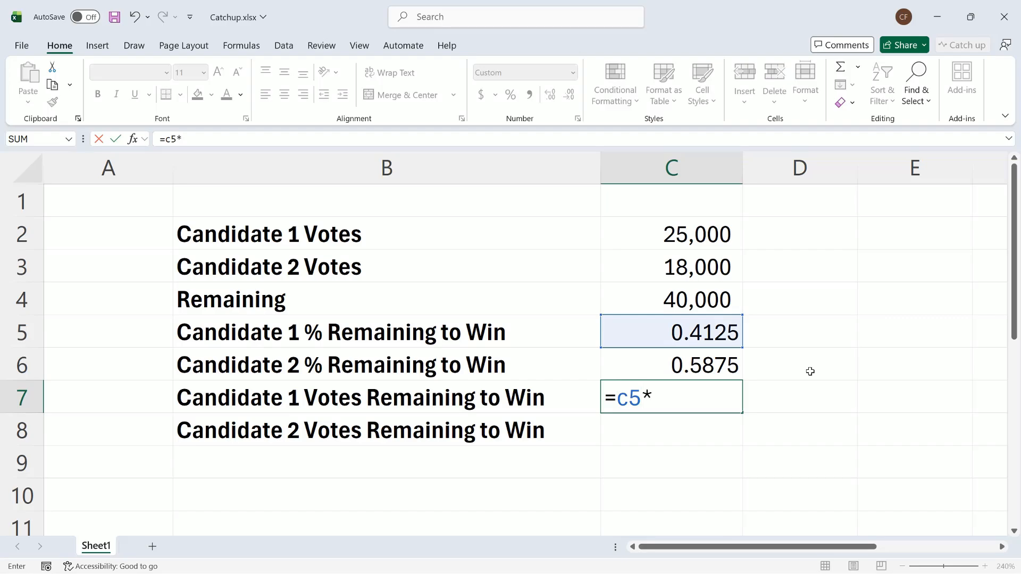
text(c4))
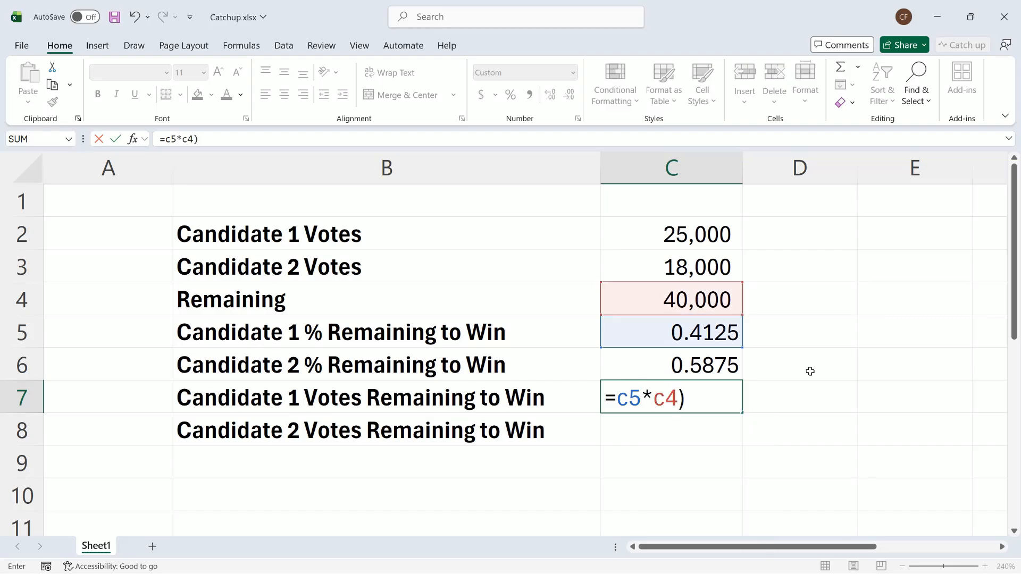
key(BackSpace)
key(Return)
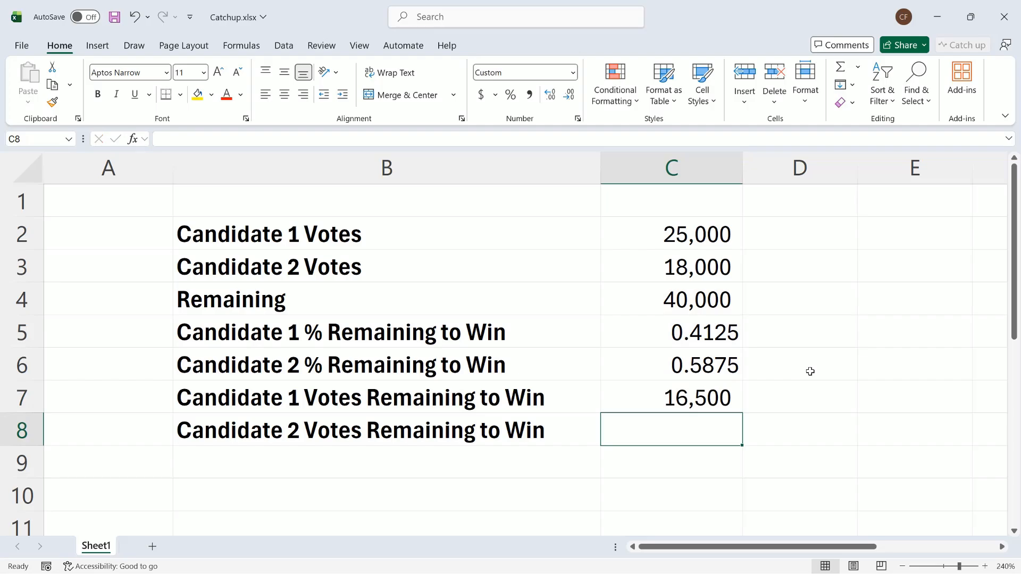
- Calculate Candidate 2's votes remaining to win in C8 with the formula =C6*C4
text(=)
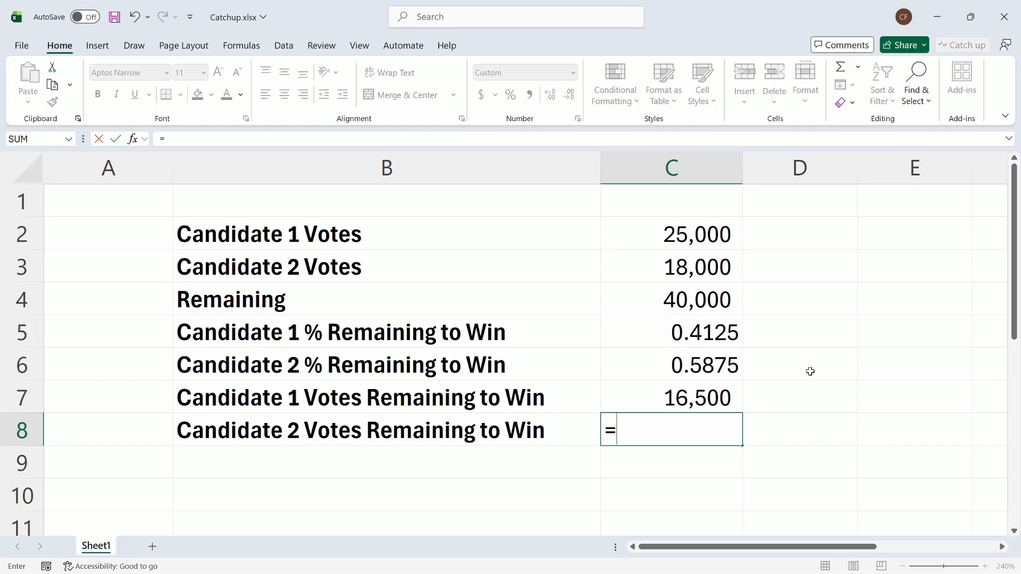
text(c)
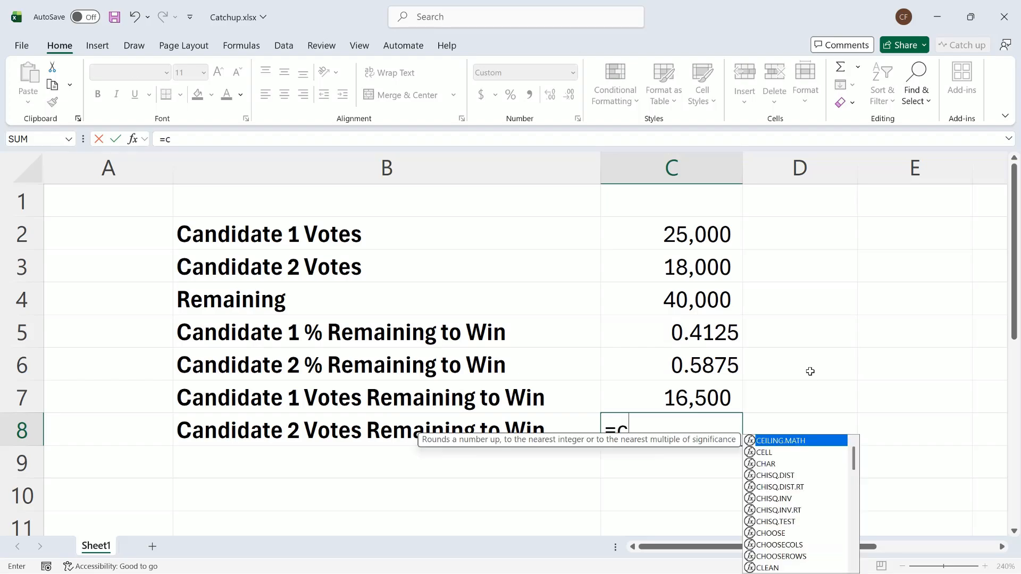
text(6*c4)
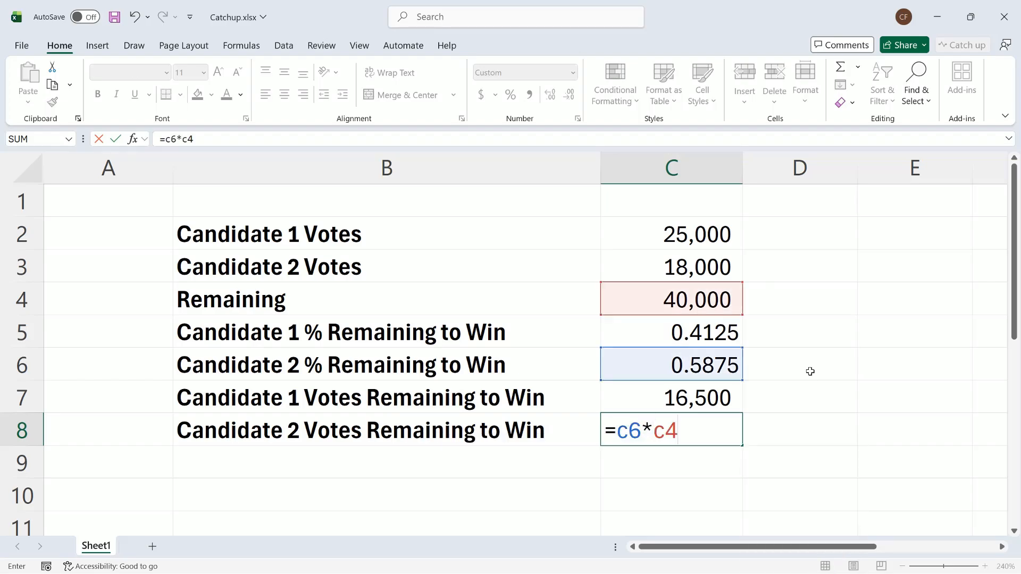
key(Return)
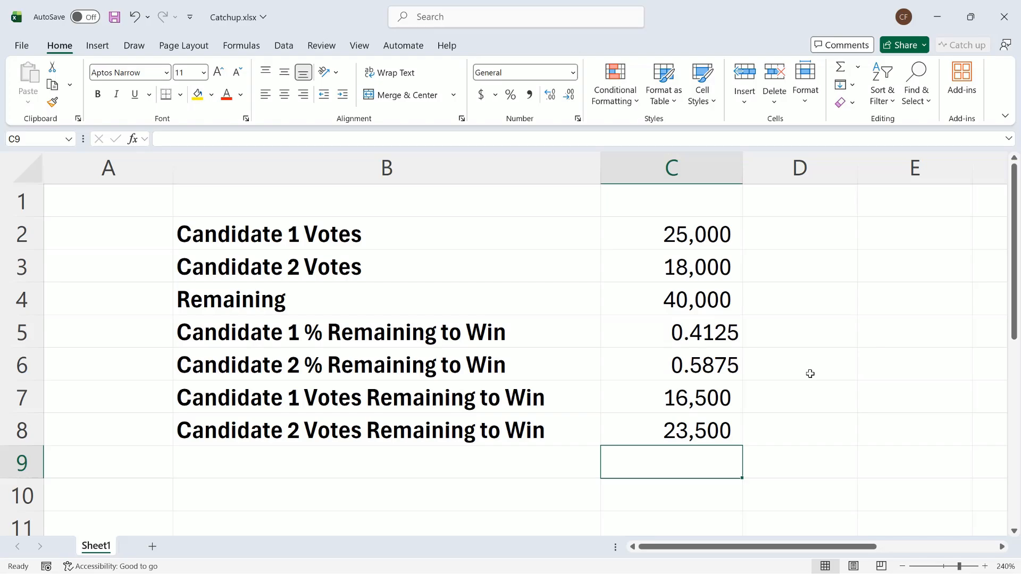
- Append +1 to the votes-remaining-to-win formulas in C7 and C8 for both candidates
double_click(734, 400)
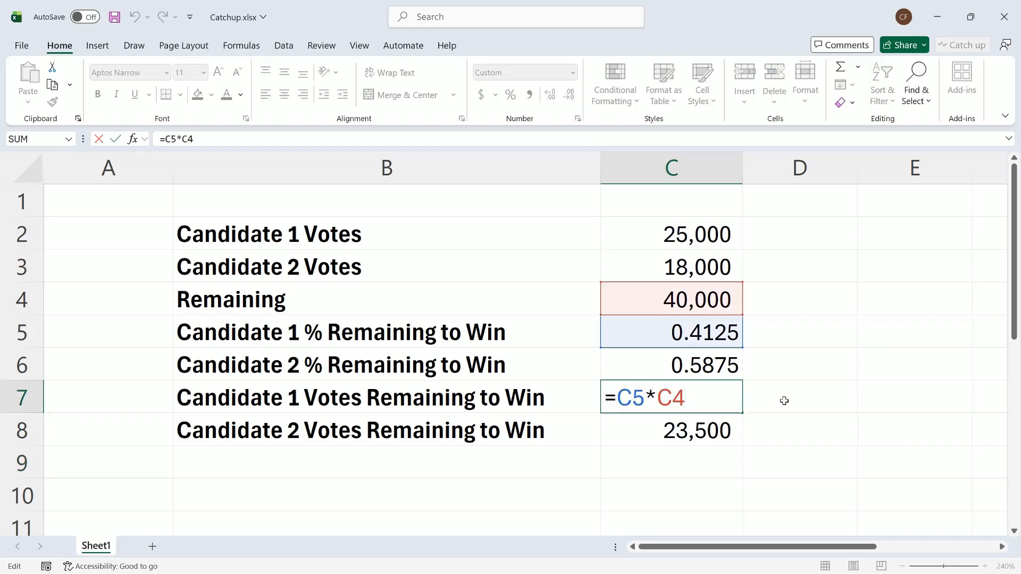
text(+1)
key(Return)
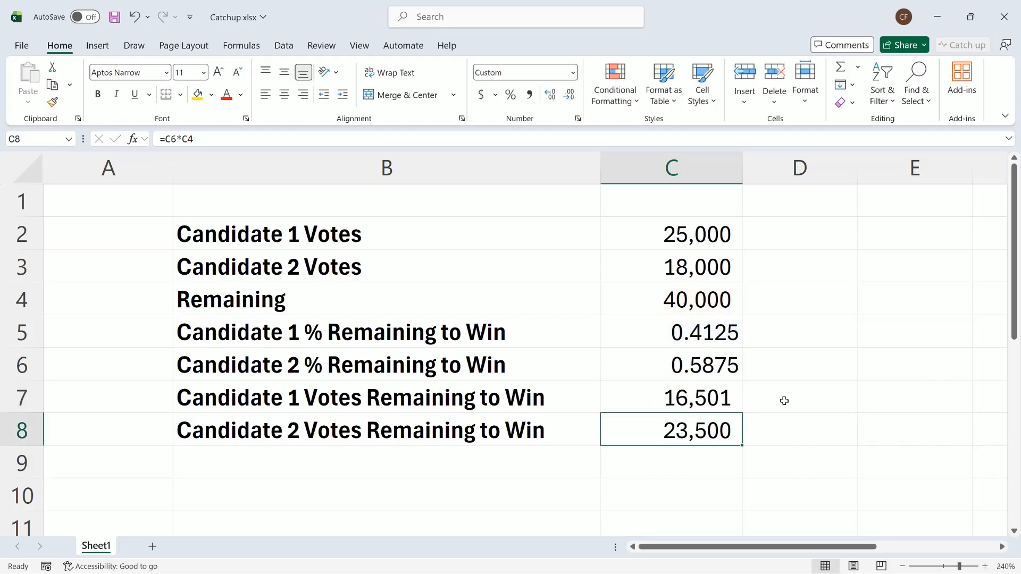
double_click(735, 431)
text(+1)
key(Return)
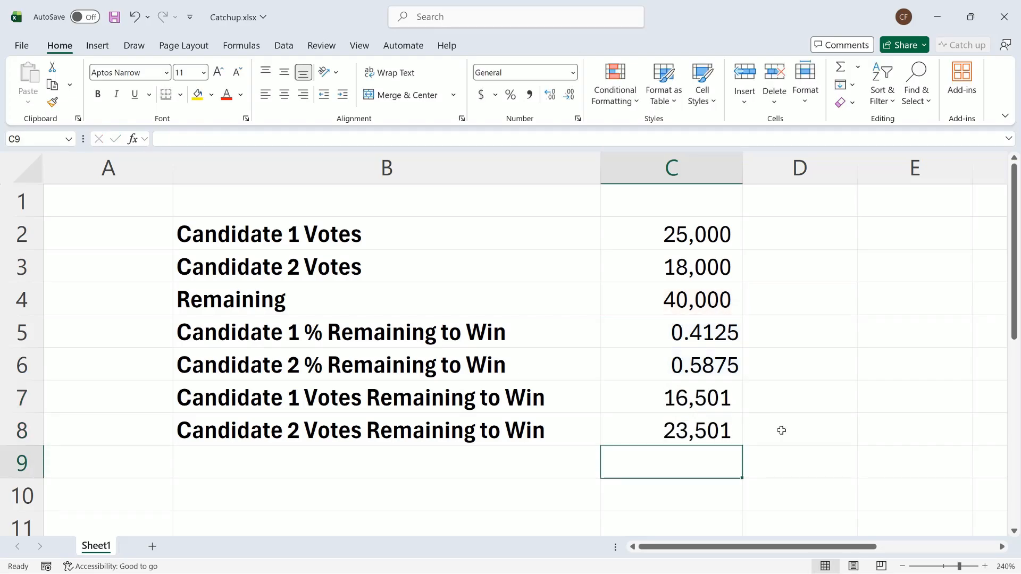